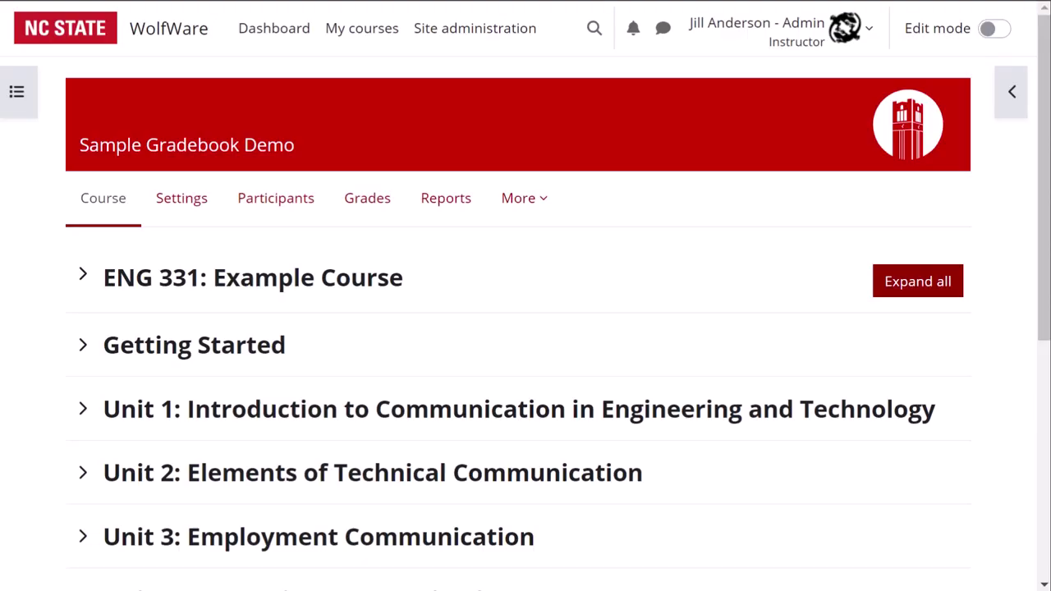
Step: Go from the grader report to Gradebook setup and start adding a new grade item
{"action": "left_click", "coordinate": [376, 201]}
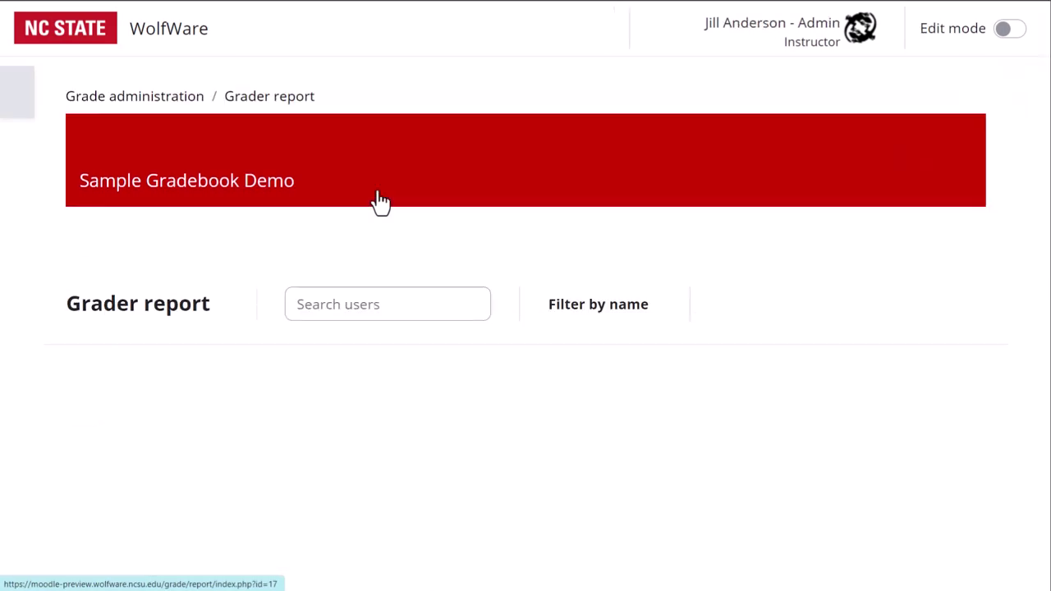
{"action": "left_click", "coordinate": [212, 304]}
{"action": "scroll", "coordinate": [218, 328], "scroll_direction": "down", "scroll_amount": 3}
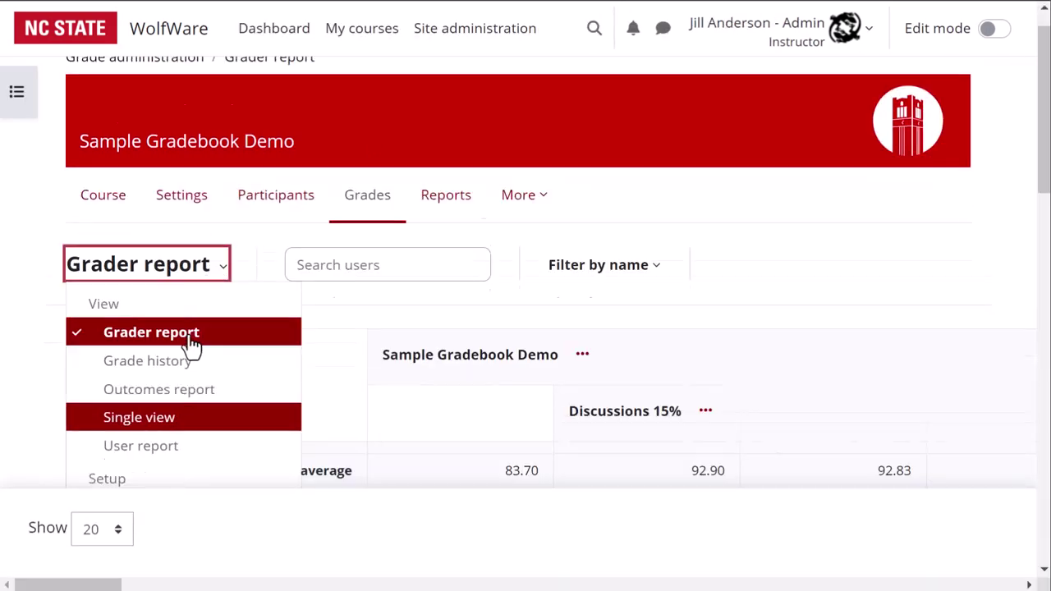
{"action": "left_click", "coordinate": [174, 367]}
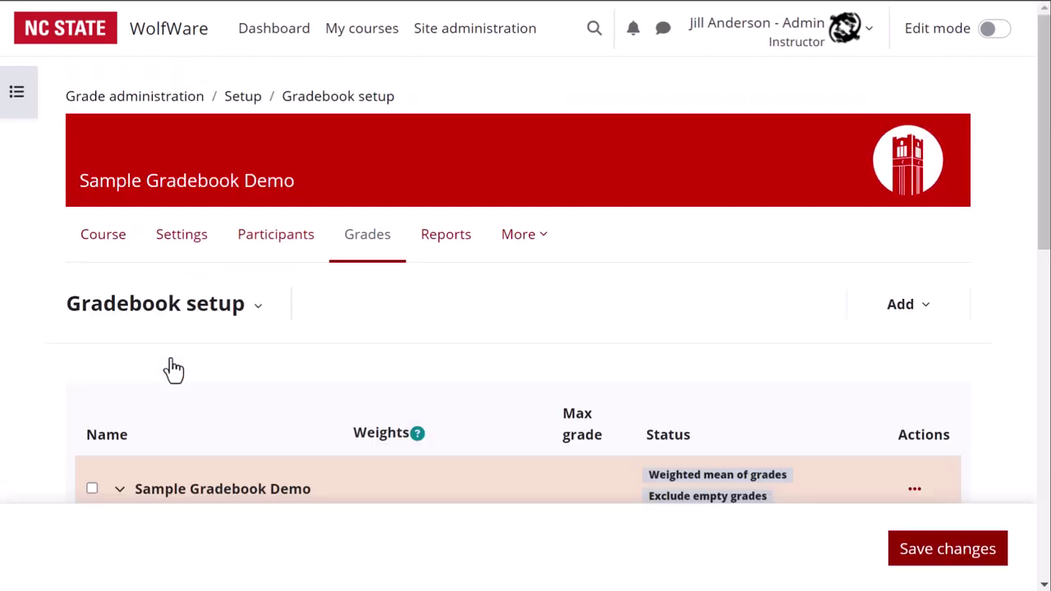
{"action": "left_click", "coordinate": [907, 310]}
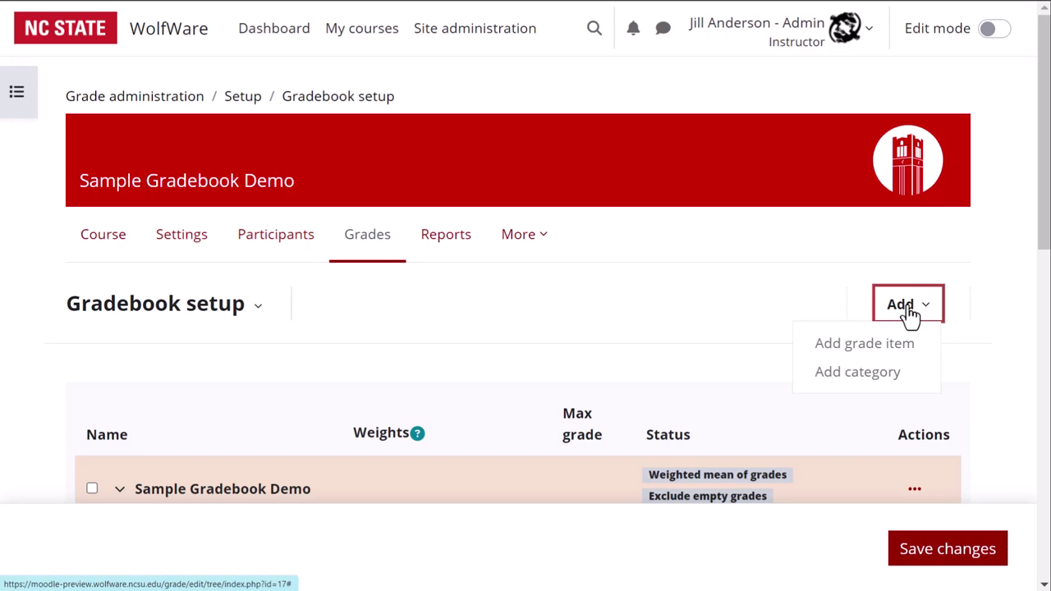
{"action": "left_click", "coordinate": [878, 351]}
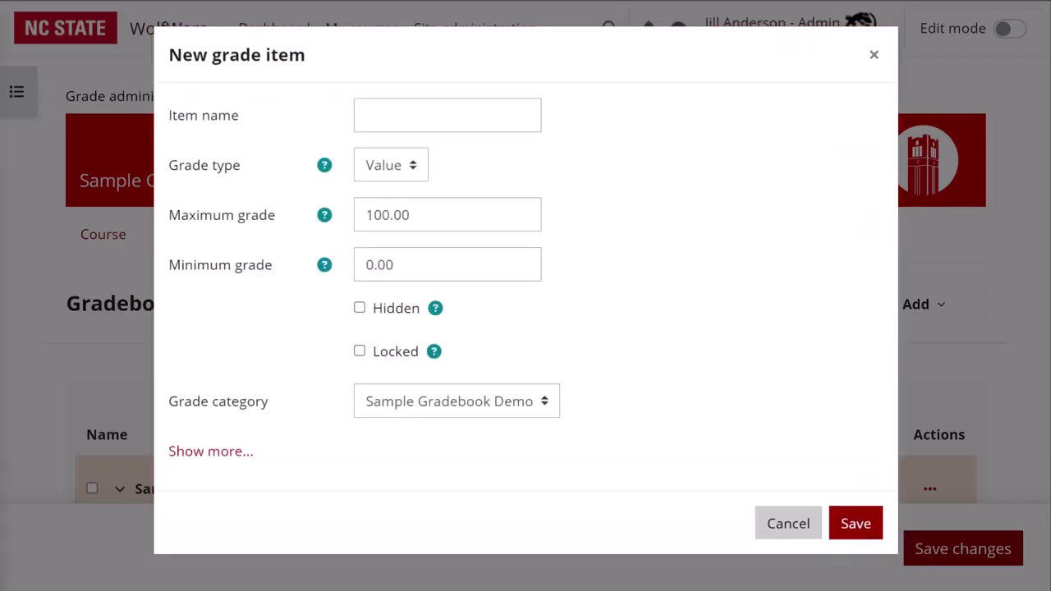
Step: Name the item 'In-Class Presentation', keep maximum grade 100.00, and place it in Presentation 15%
{"action": "left_click", "coordinate": [467, 115]}
{"action": "type", "text": "In-Class Presentation"}
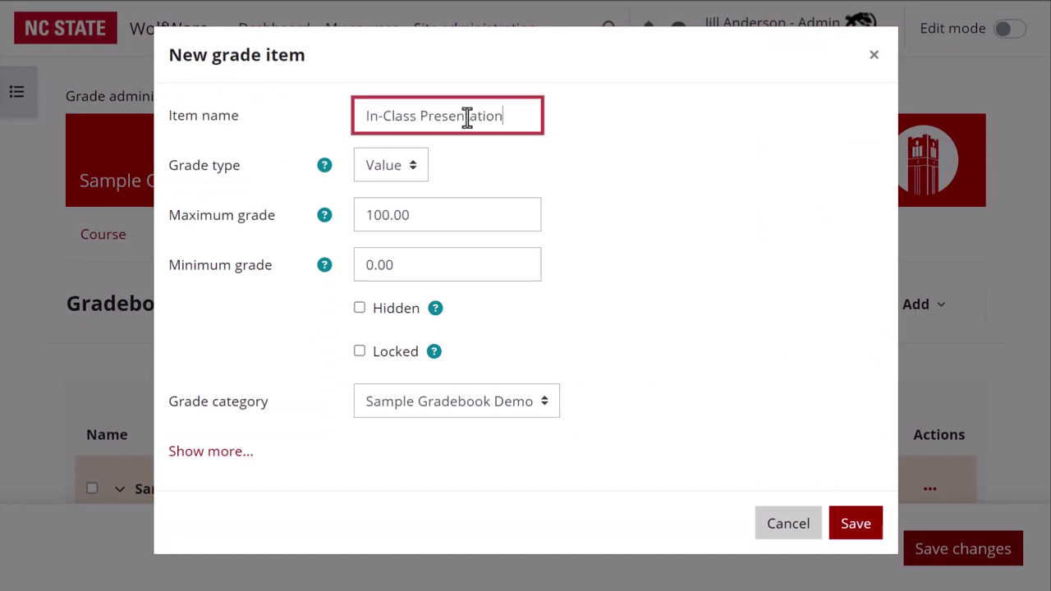
{"action": "left_click", "coordinate": [325, 167]}
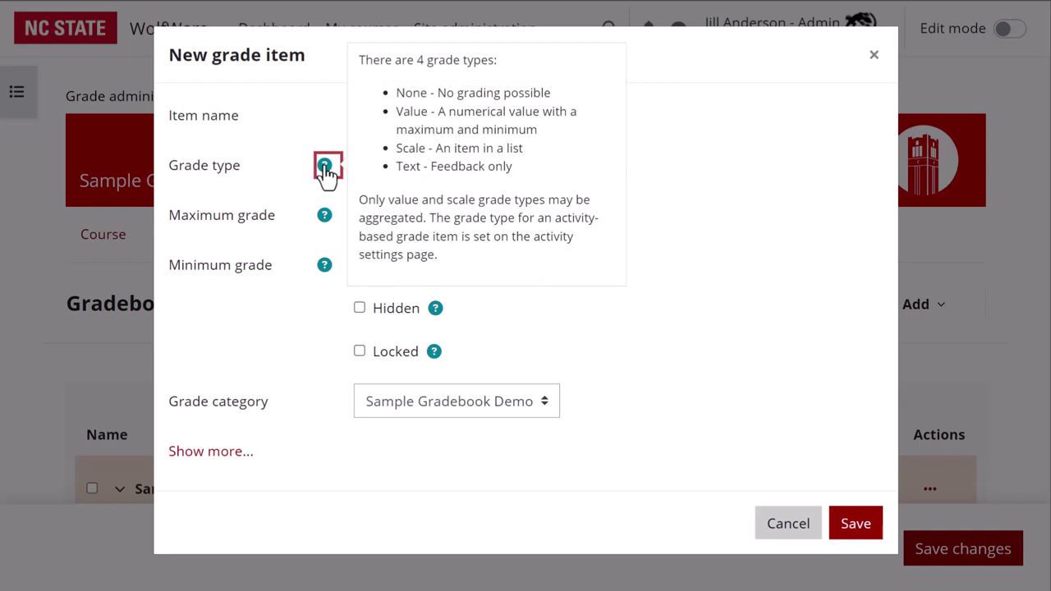
{"action": "left_click", "coordinate": [633, 185]}
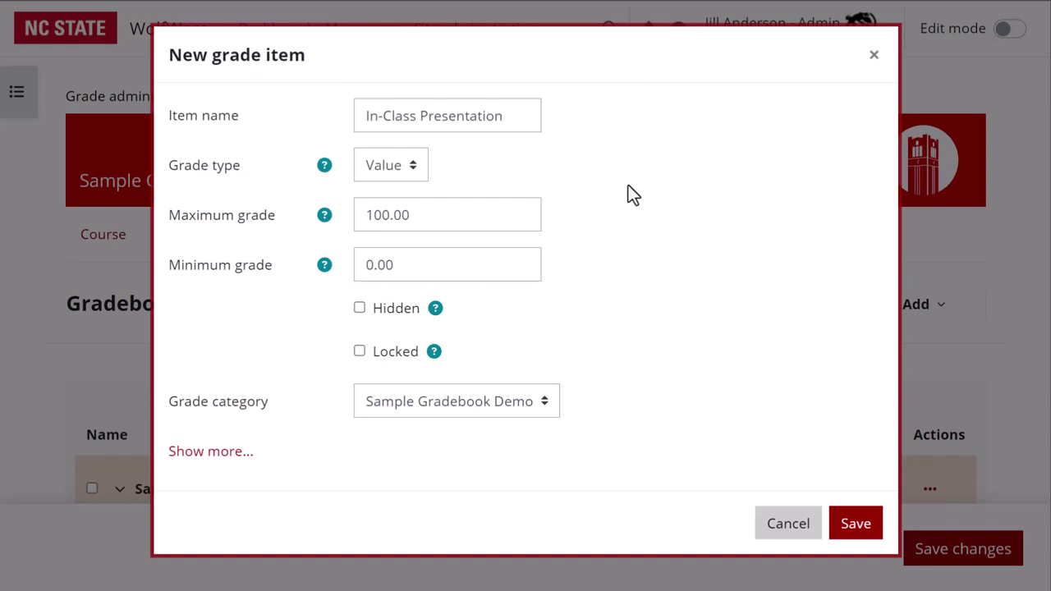
{"action": "left_click_drag", "start_coordinate": [417, 215], "coordinate": [354, 215]}
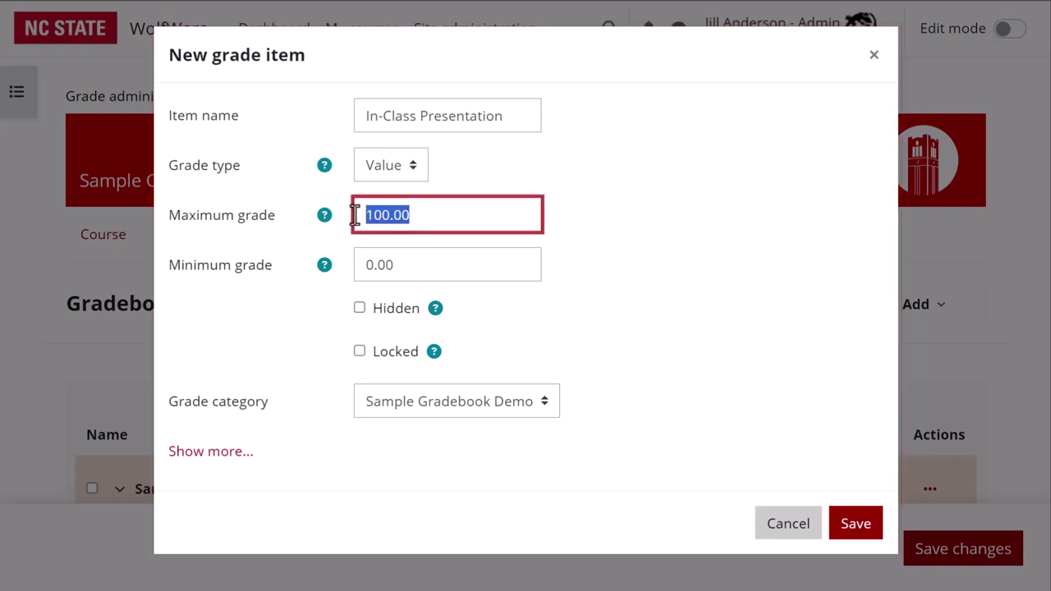
{"action": "left_click", "coordinate": [615, 254]}
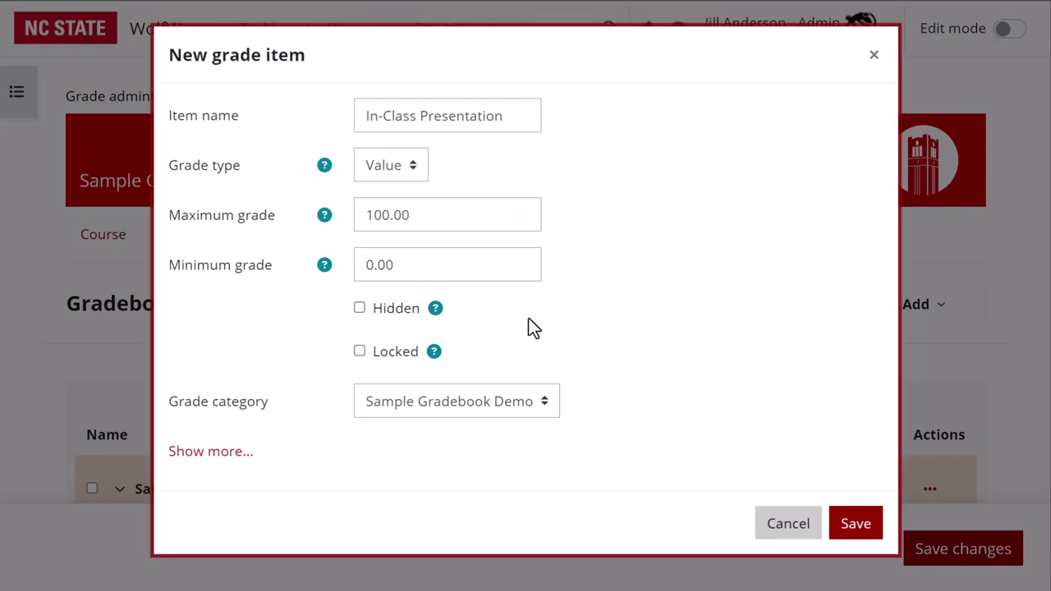
{"action": "left_click", "coordinate": [420, 402]}
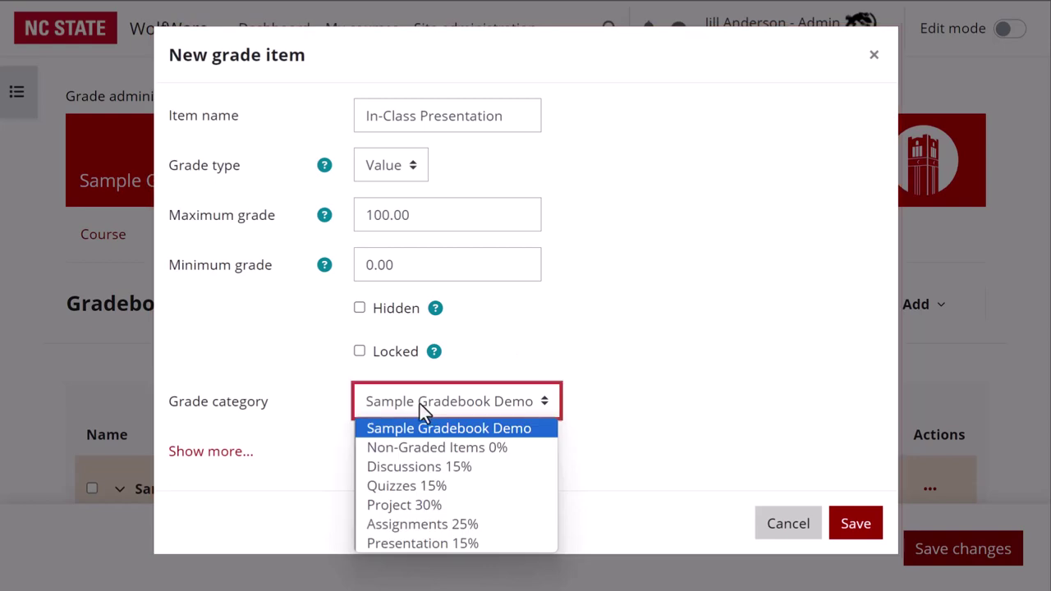
{"action": "left_click", "coordinate": [435, 544]}
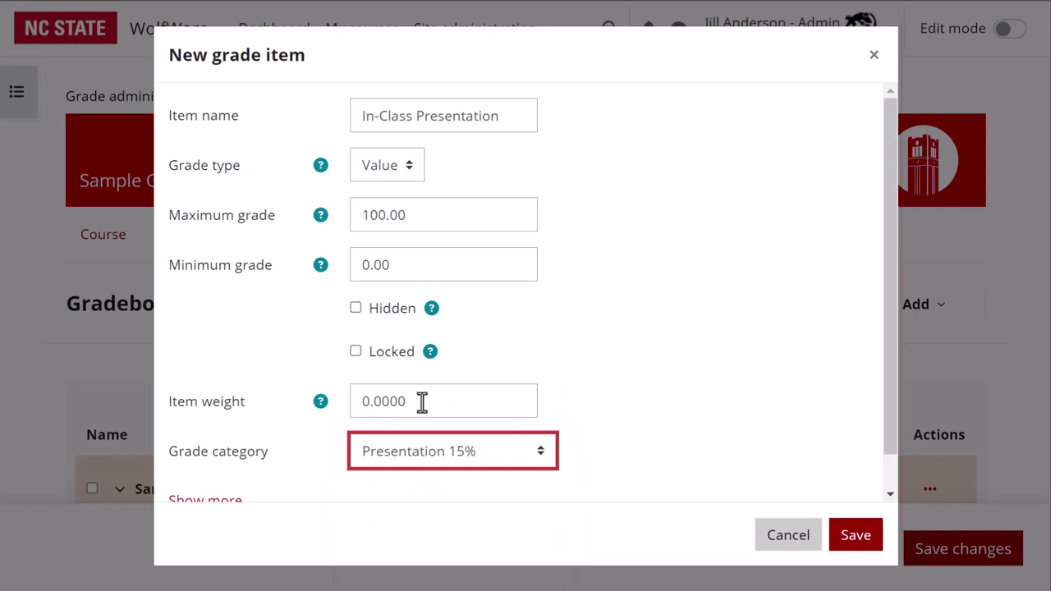
{"action": "left_click_drag", "start_coordinate": [405, 401], "coordinate": [360, 400]}
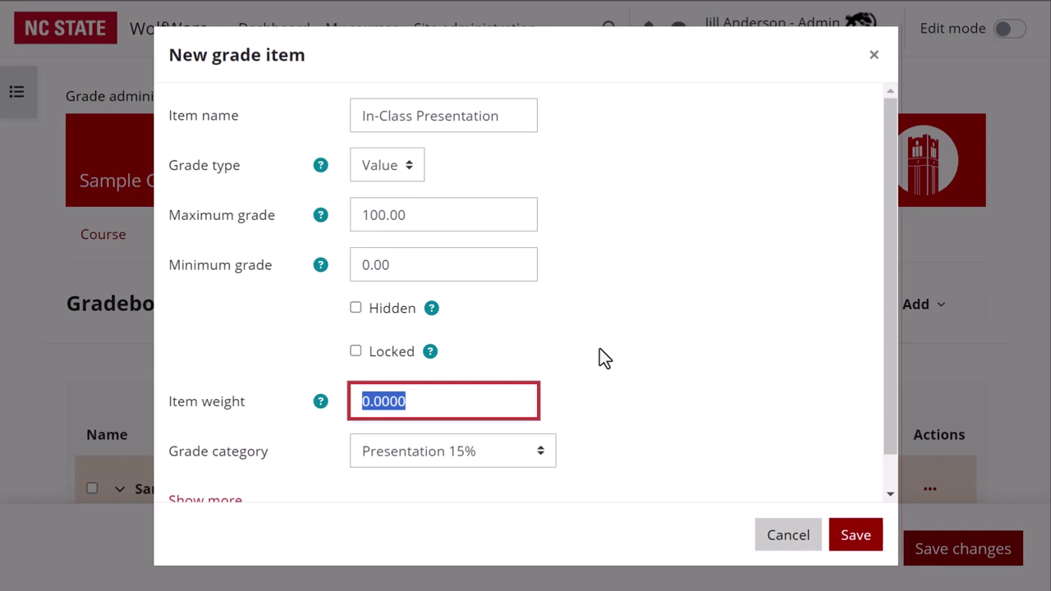
Step: Save the new item, then change the In-Class Presentation weight from 0.0 to 3.0
{"action": "left_click", "coordinate": [858, 534]}
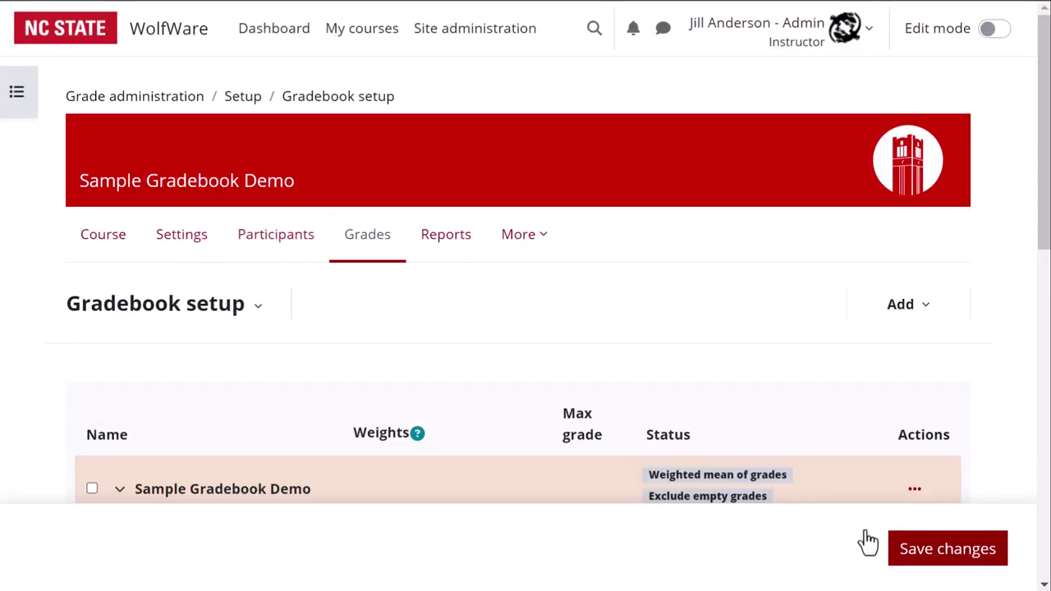
{"action": "scroll", "coordinate": [547, 349], "scroll_direction": "down", "scroll_amount": 3}
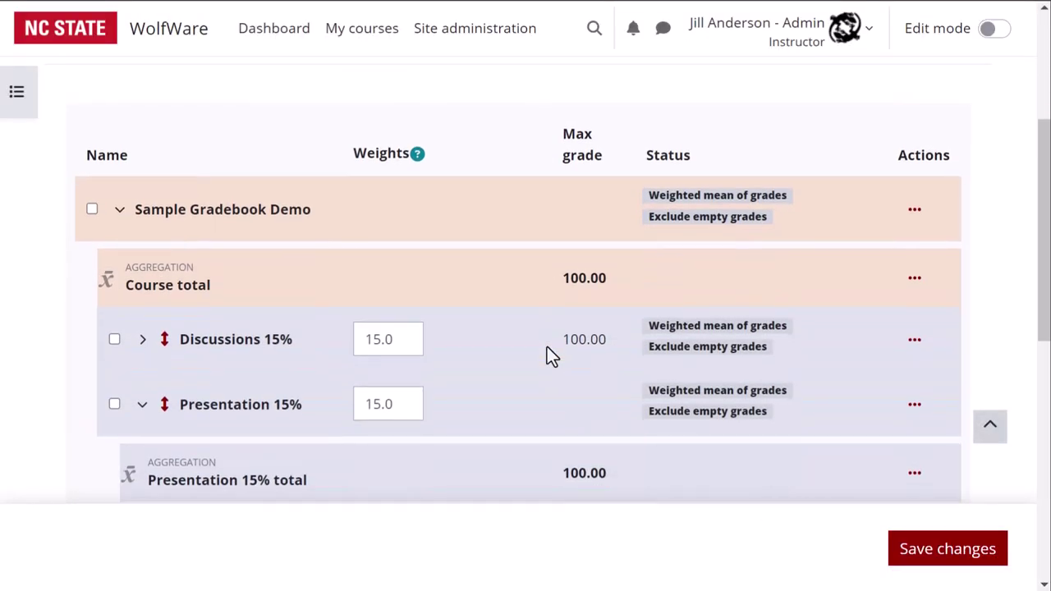
{"action": "scroll", "coordinate": [548, 348], "scroll_direction": "down", "scroll_amount": 1}
{"action": "scroll", "coordinate": [546, 348], "scroll_direction": "down", "scroll_amount": 2}
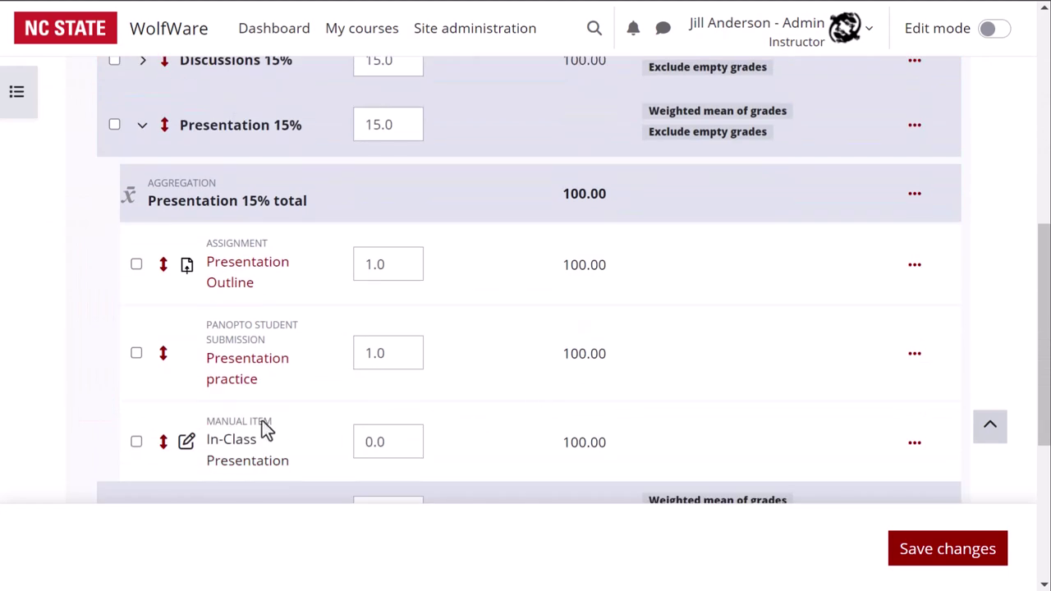
{"action": "left_click_drag", "start_coordinate": [205, 421], "coordinate": [270, 422]}
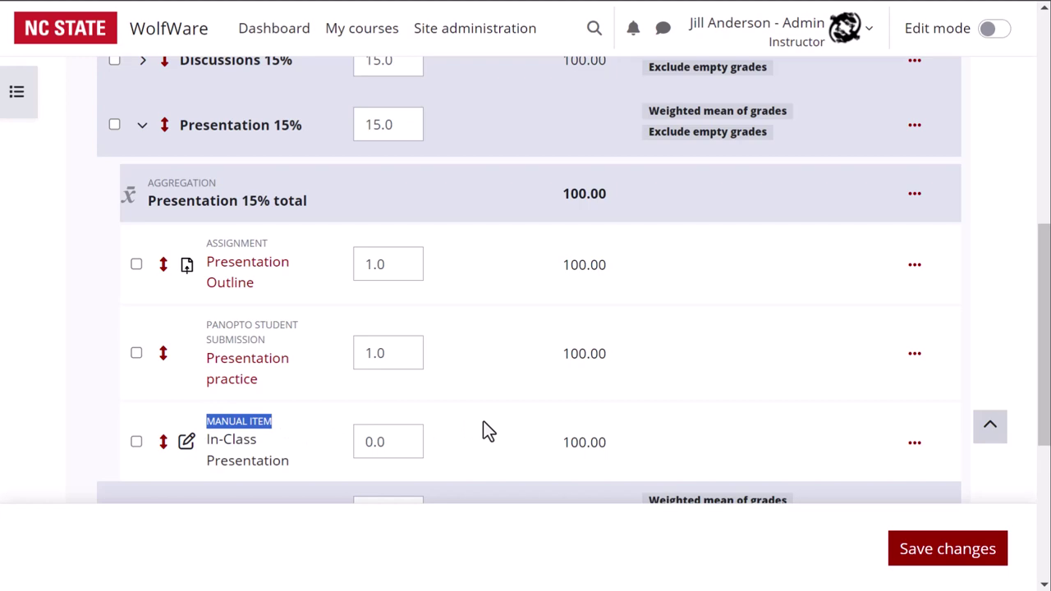
{"action": "left_click_drag", "start_coordinate": [389, 439], "coordinate": [370, 441]}
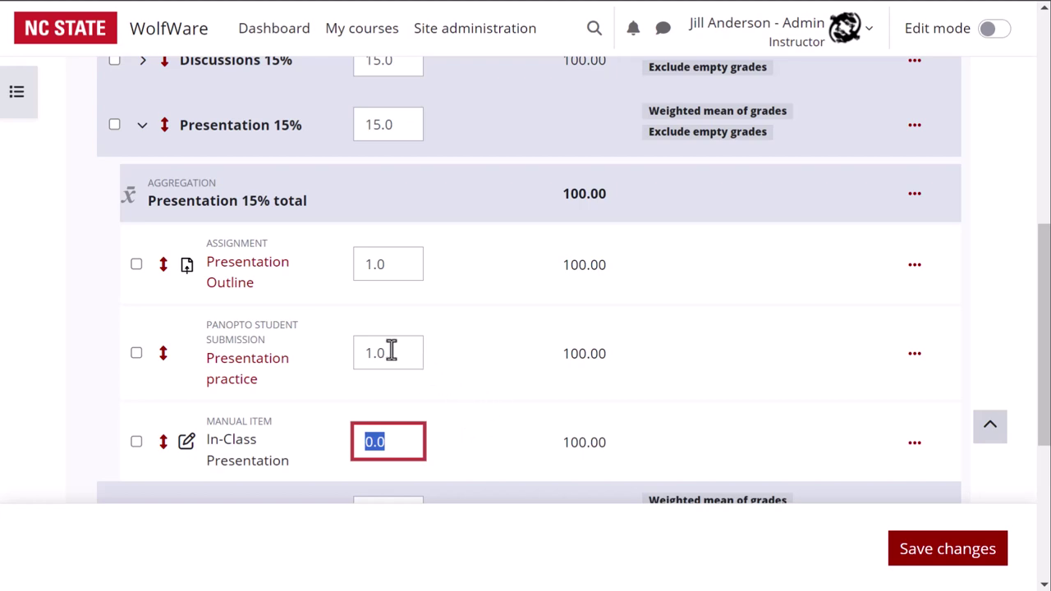
{"action": "left_click", "coordinate": [386, 442]}
{"action": "scroll", "coordinate": [391, 466], "scroll_direction": "up", "scroll_amount": 10}
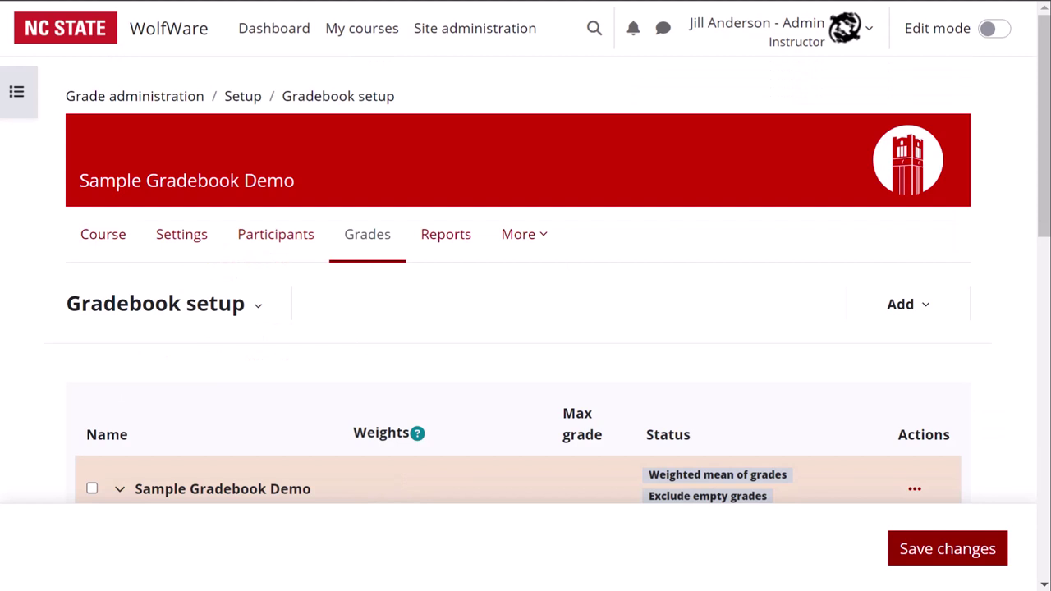
Step: Show In-Class Presentation in single view grading with editing turned on
{"action": "left_click", "coordinate": [258, 312]}
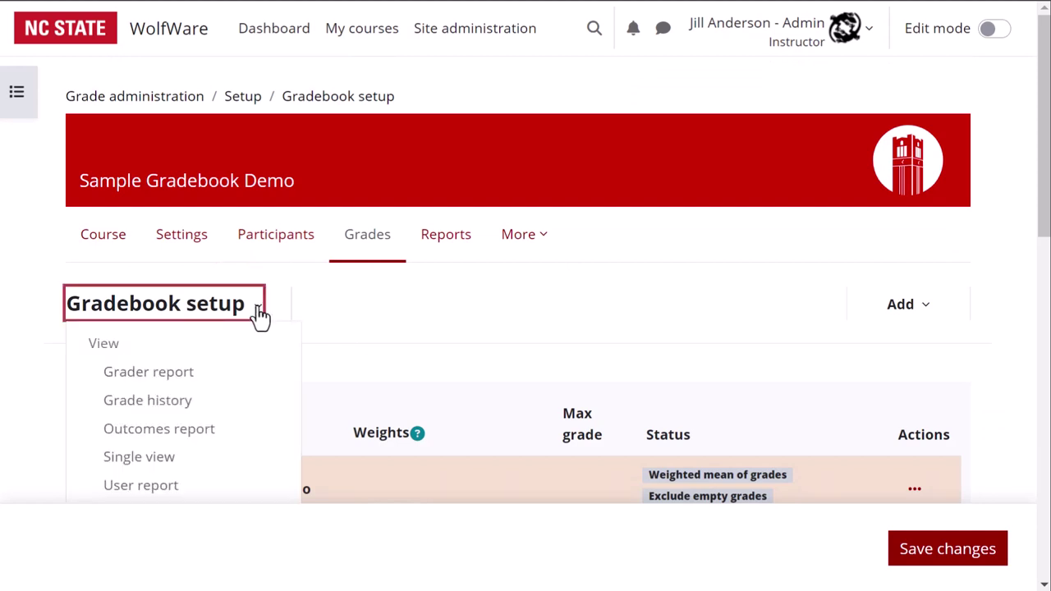
{"action": "left_click", "coordinate": [176, 465]}
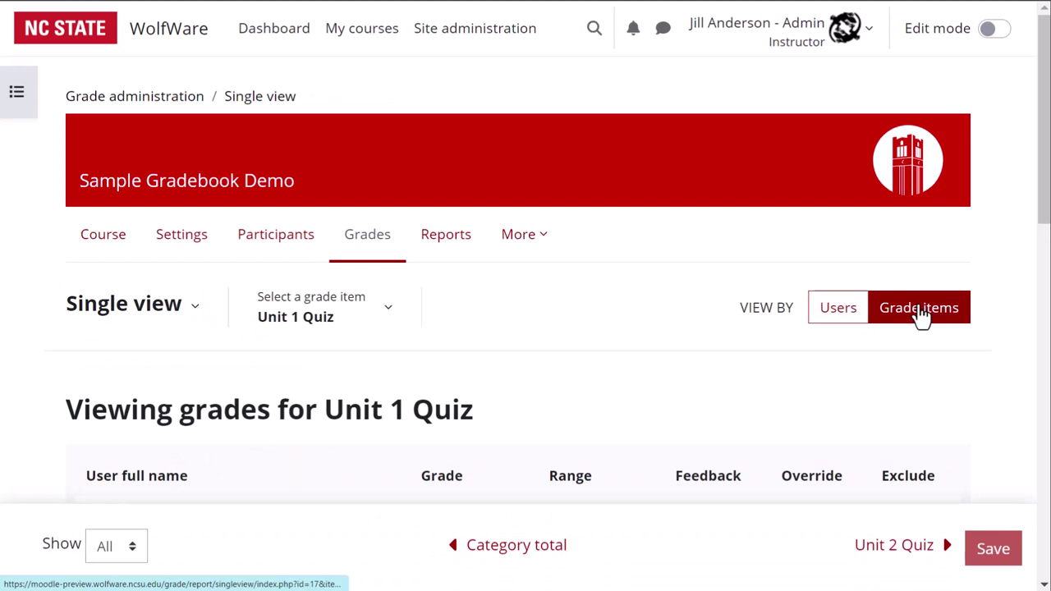
{"action": "left_click", "coordinate": [389, 316]}
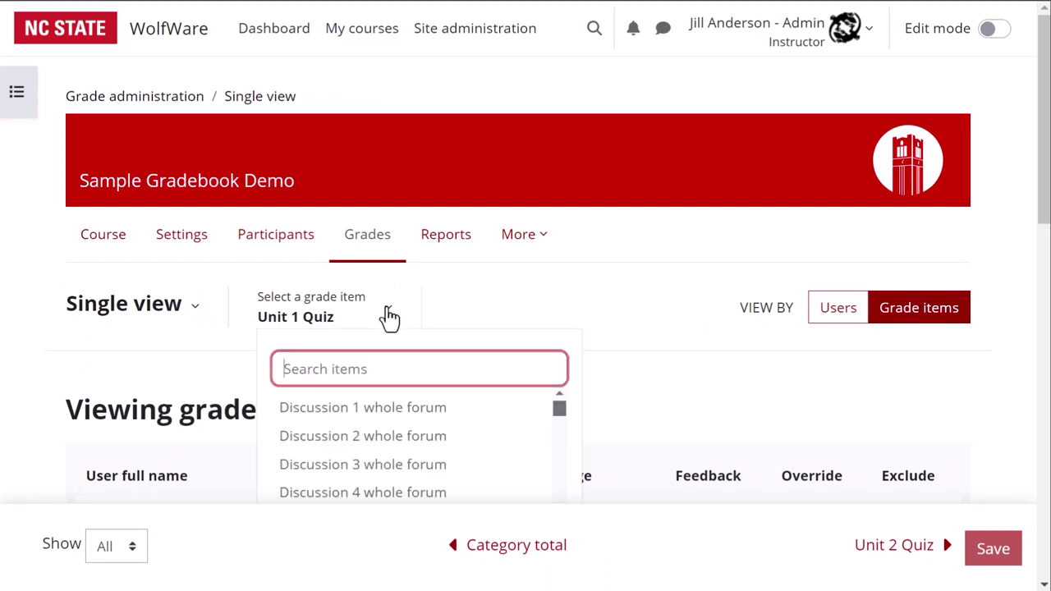
{"action": "scroll", "coordinate": [384, 395], "scroll_direction": "down", "scroll_amount": 10}
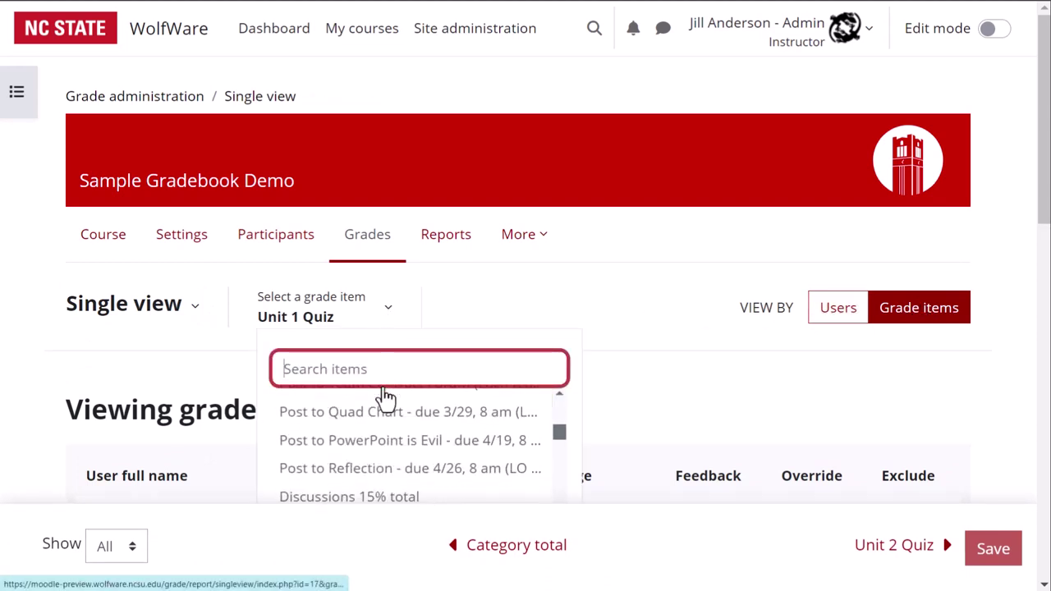
{"action": "left_click", "coordinate": [364, 491]}
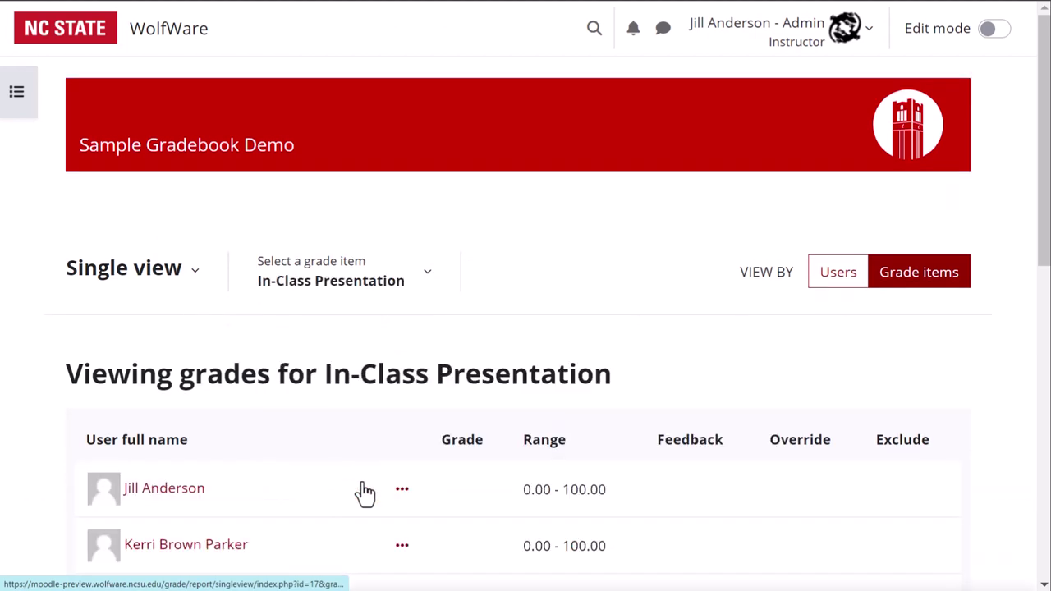
{"action": "left_click", "coordinate": [991, 33]}
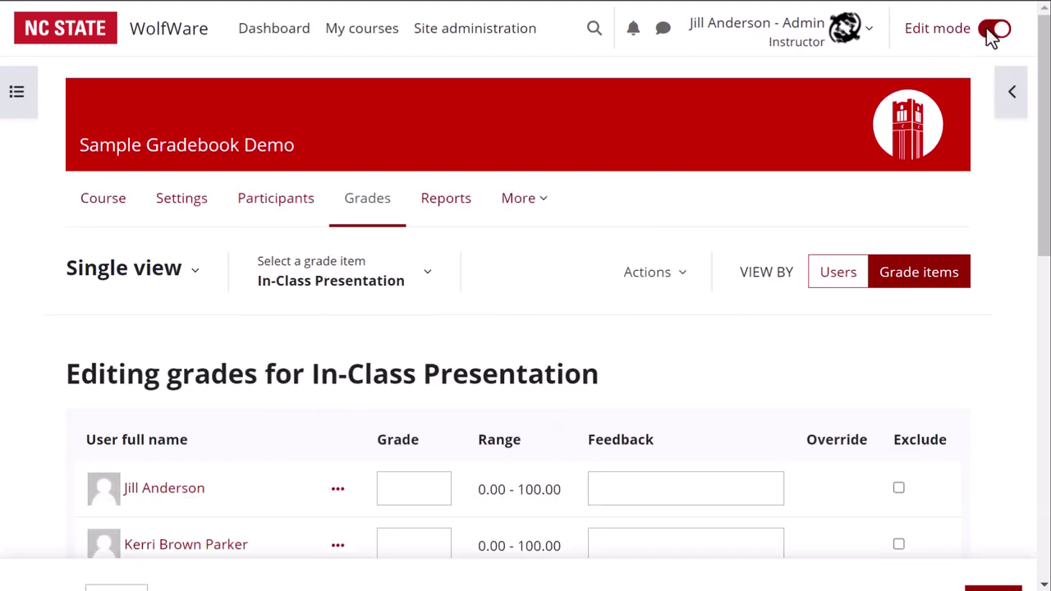
Step: Enter grades of 100 and 95 for the first two students
{"action": "scroll", "coordinate": [528, 324], "scroll_direction": "down", "scroll_amount": 5}
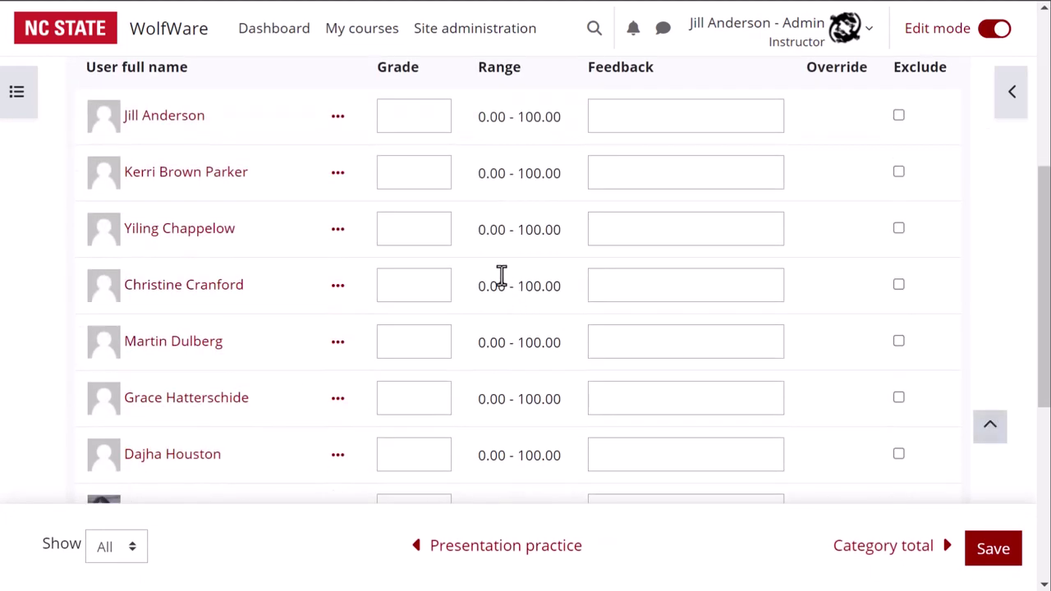
{"action": "left_click", "coordinate": [400, 115]}
{"action": "type", "text": "100"}
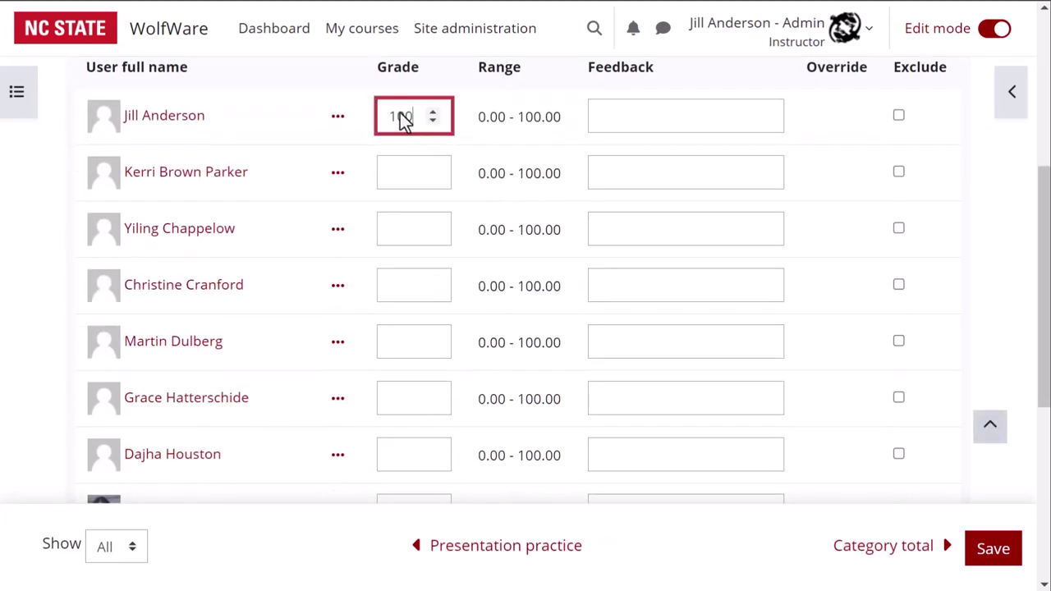
{"action": "left_click", "coordinate": [412, 171]}
{"action": "type", "text": "95"}
{"action": "left_click", "coordinate": [415, 222]}
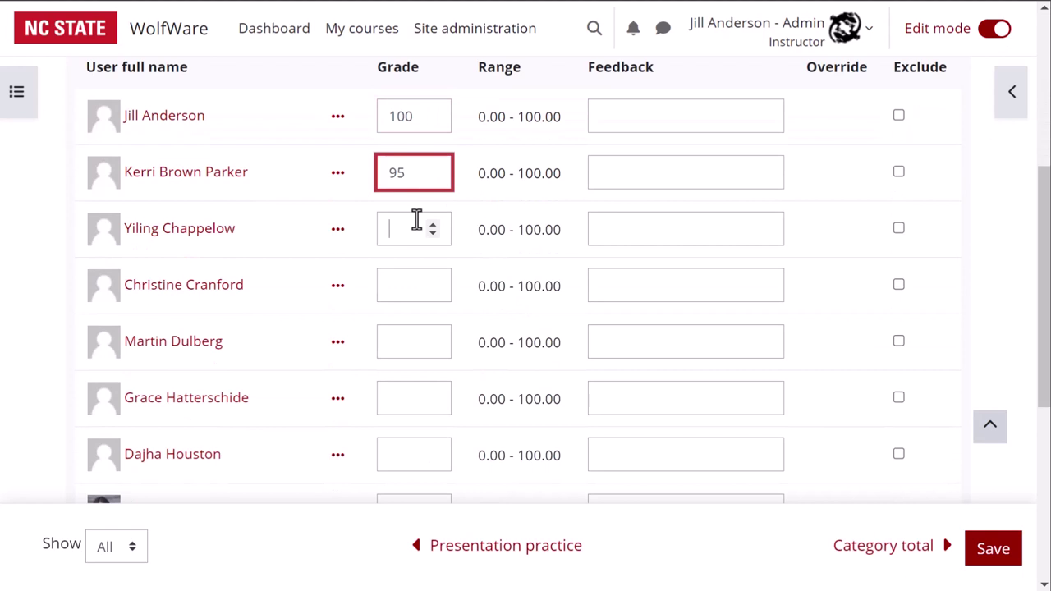
{"action": "scroll", "coordinate": [479, 308], "scroll_direction": "up", "scroll_amount": 5}
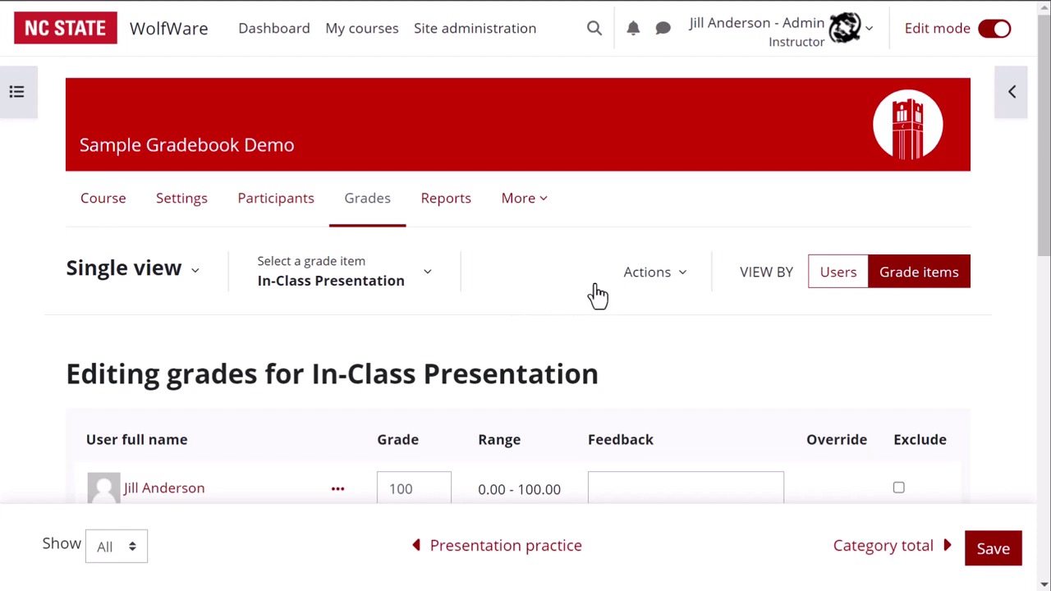
Step: Bulk insert a grade of 100 into all In-Class Presentation grades
{"action": "left_click", "coordinate": [657, 279]}
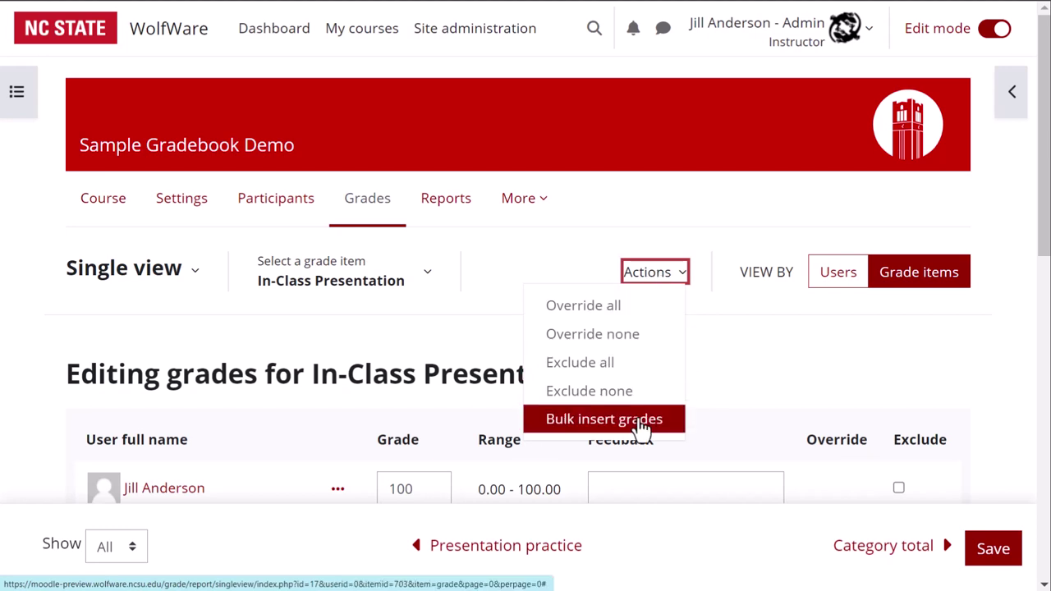
{"action": "left_click", "coordinate": [605, 420]}
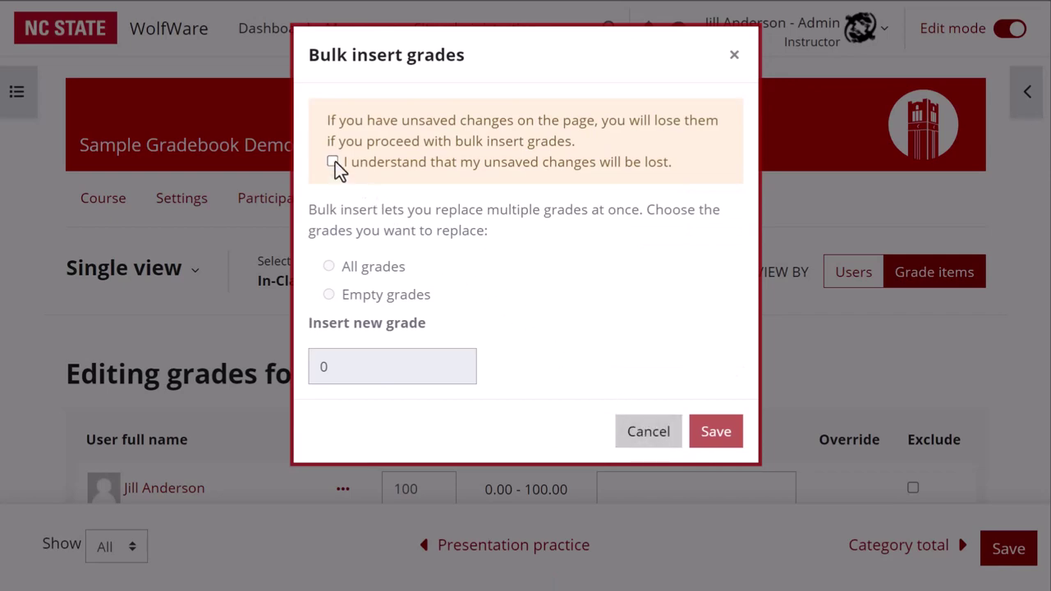
{"action": "left_click", "coordinate": [334, 161]}
{"action": "left_click", "coordinate": [328, 266]}
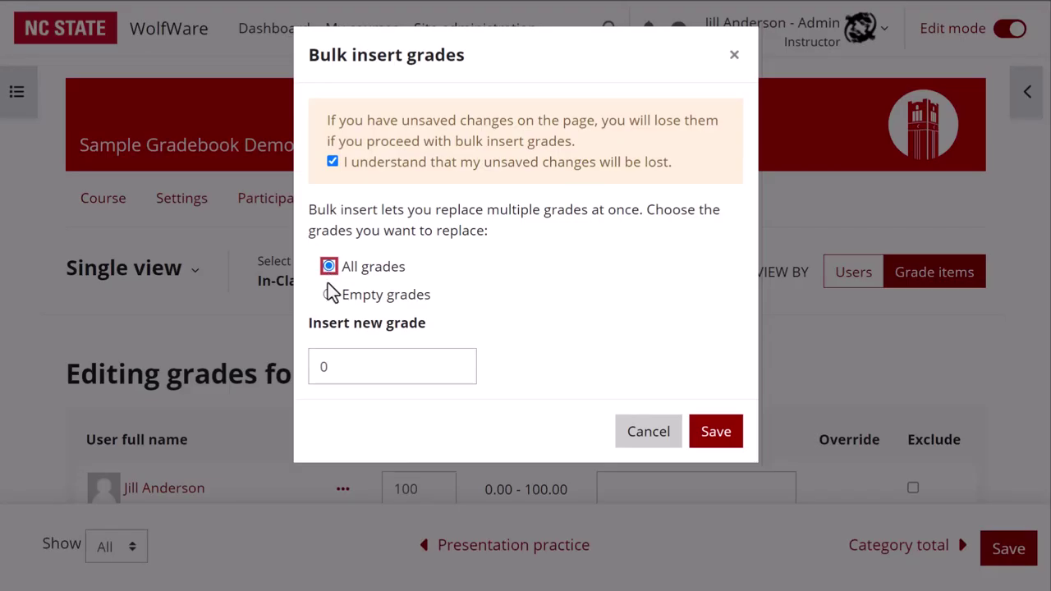
{"action": "double_click", "coordinate": [325, 367]}
{"action": "type", "text": "100"}
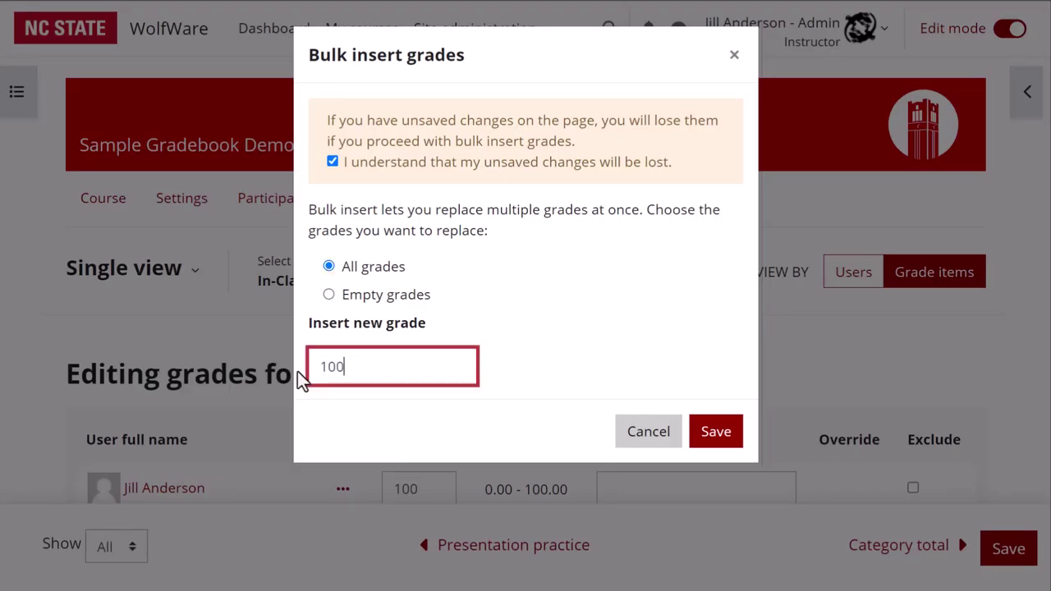
{"action": "left_click", "coordinate": [716, 433]}
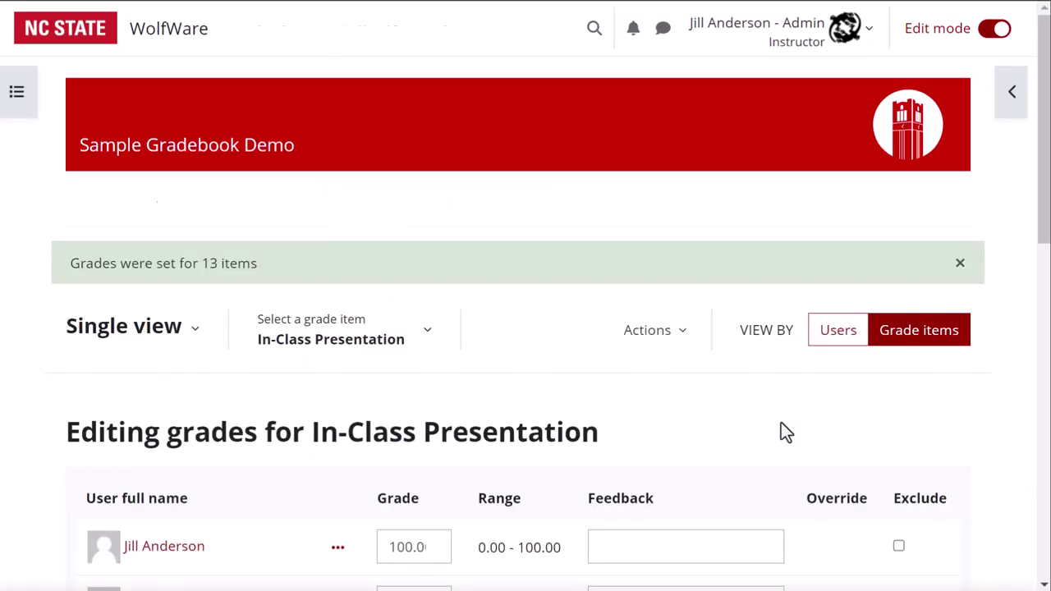
{"action": "scroll", "coordinate": [607, 338], "scroll_direction": "down", "scroll_amount": 10}
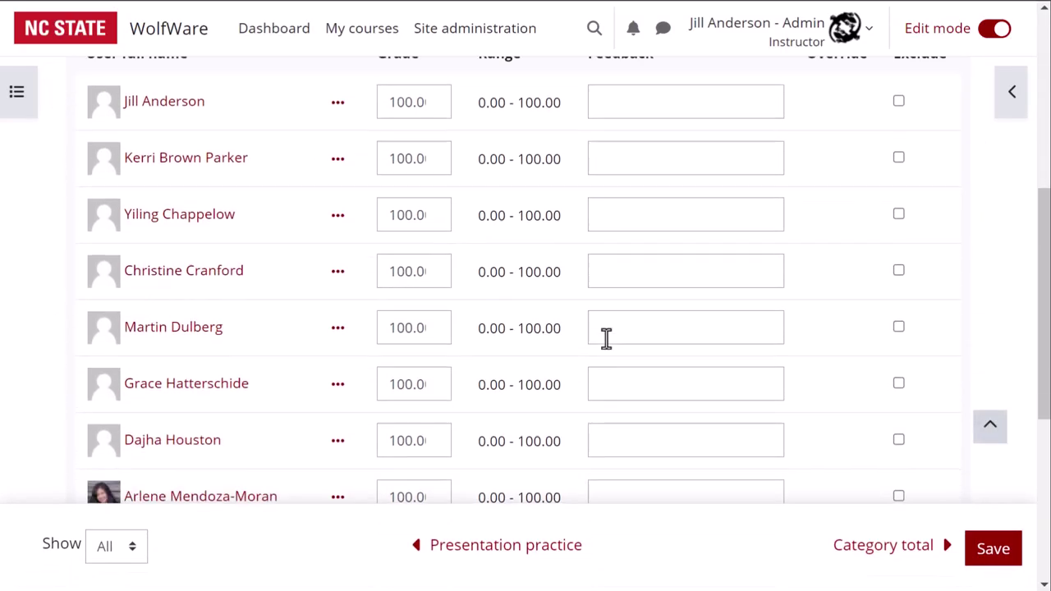
{"action": "scroll", "coordinate": [607, 349], "scroll_direction": "up", "scroll_amount": 3}
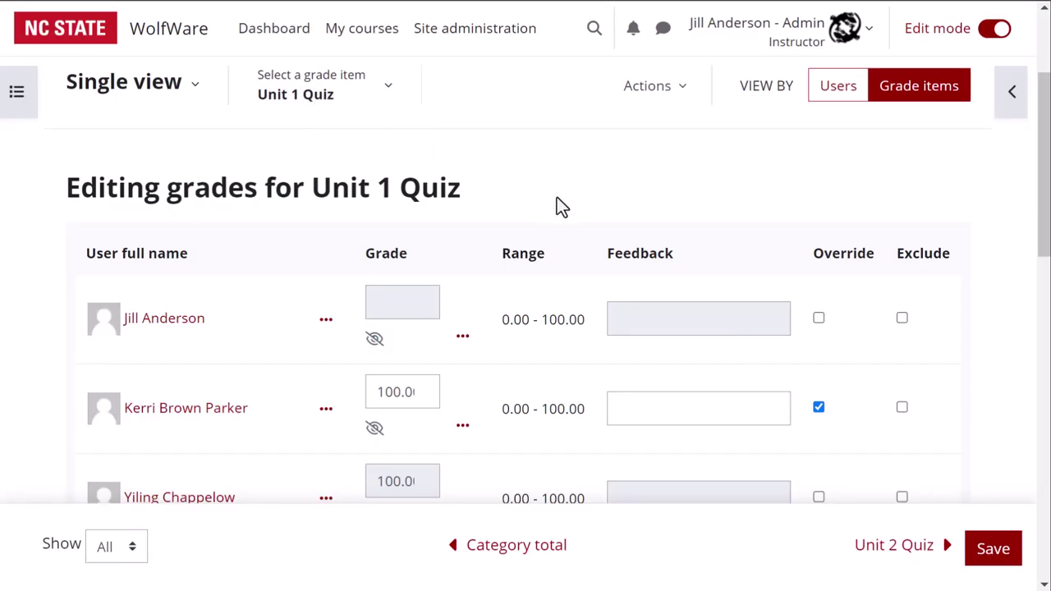
Step: Override a student's Unit 1 Quiz grade, replacing 75.00 with 90
{"action": "scroll", "coordinate": [556, 199], "scroll_direction": "down", "scroll_amount": 2}
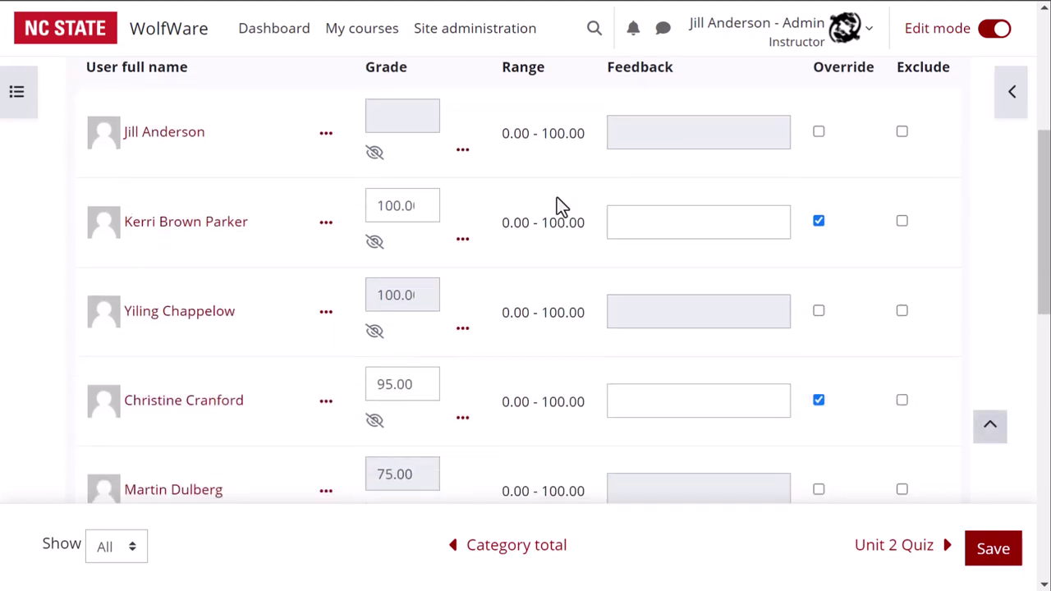
{"action": "scroll", "coordinate": [557, 199], "scroll_direction": "down", "scroll_amount": 1}
{"action": "scroll", "coordinate": [556, 199], "scroll_direction": "down", "scroll_amount": 1}
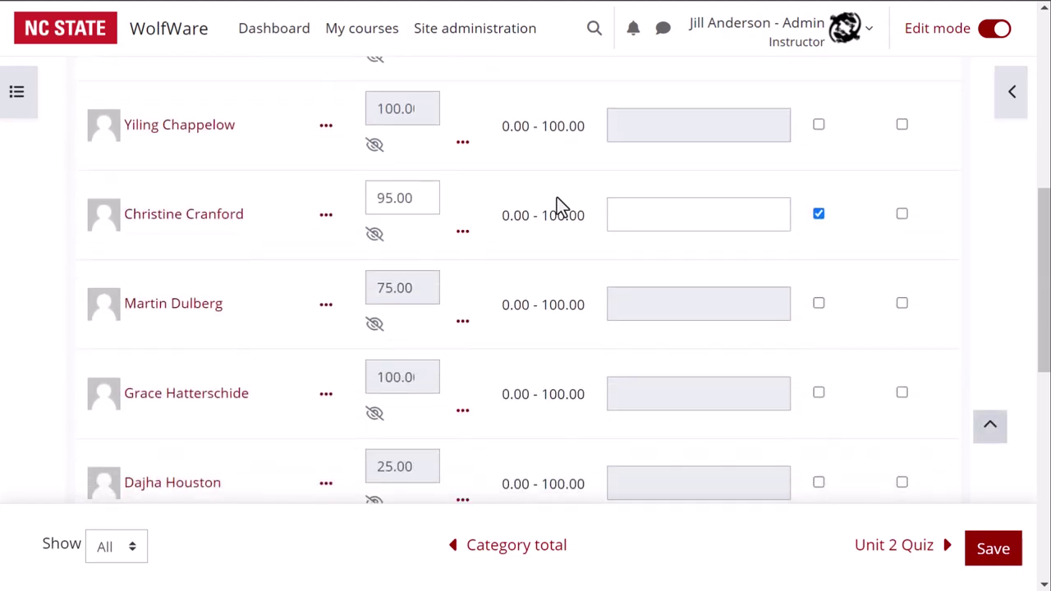
{"action": "left_click", "coordinate": [818, 303]}
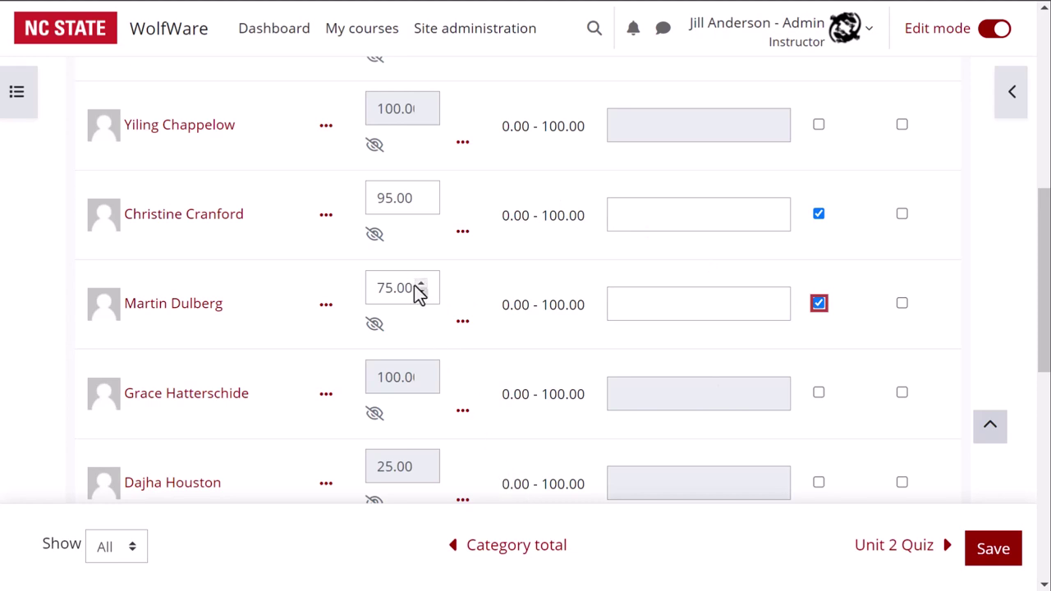
{"action": "left_click_drag", "start_coordinate": [379, 288], "coordinate": [437, 288]}
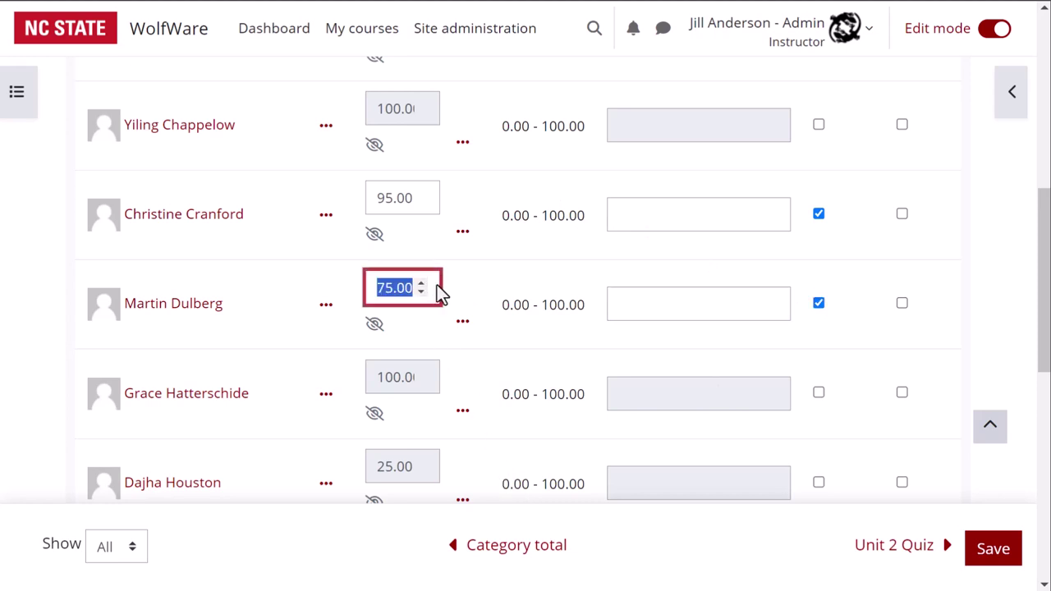
{"action": "type", "text": "90"}
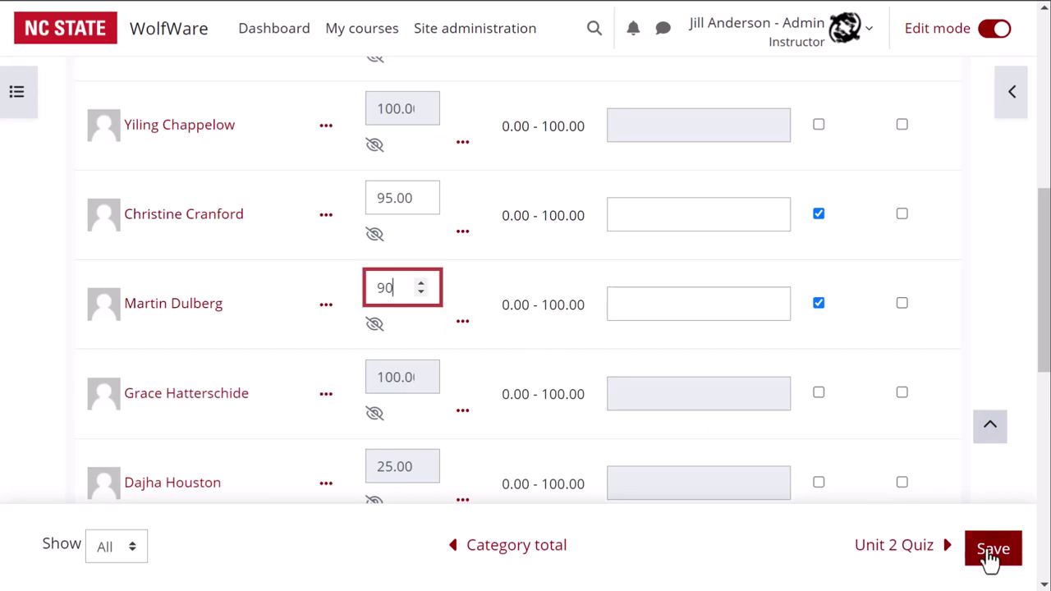